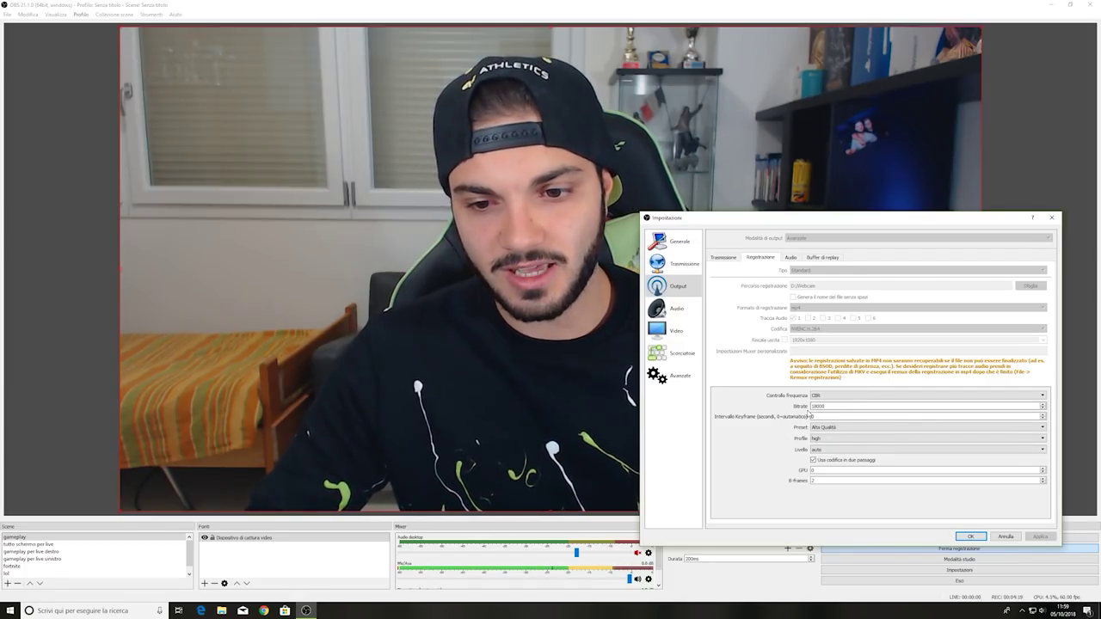
# - Check the recording output settings in OBS and close the settings window
pyautogui.moveTo(831, 225); pyautogui.dragTo(853, 168)
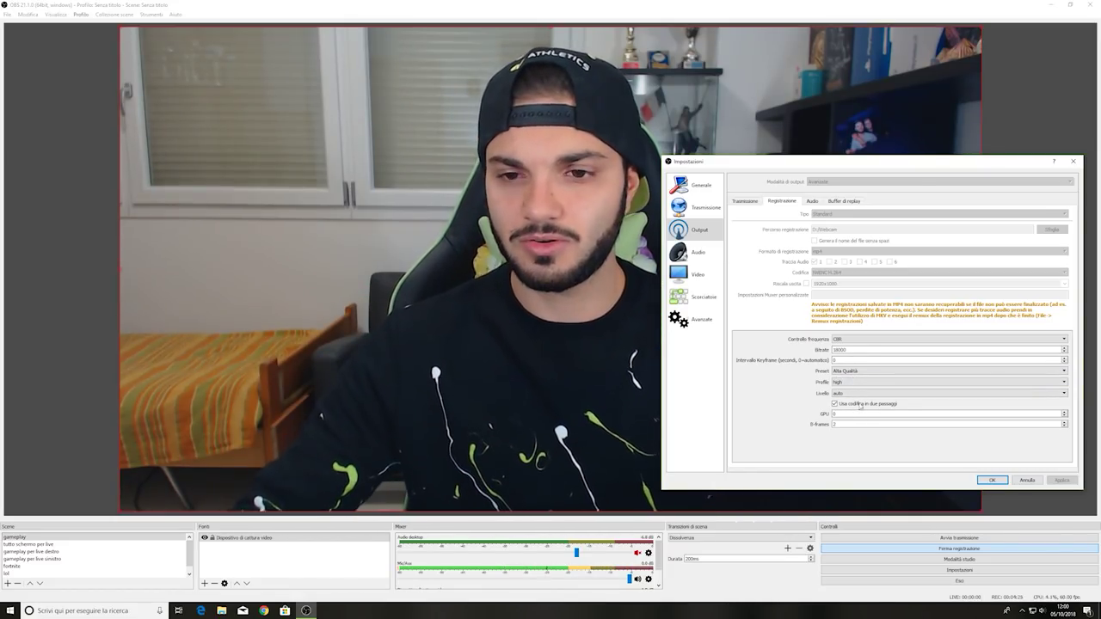
pyautogui.click(1070, 160)
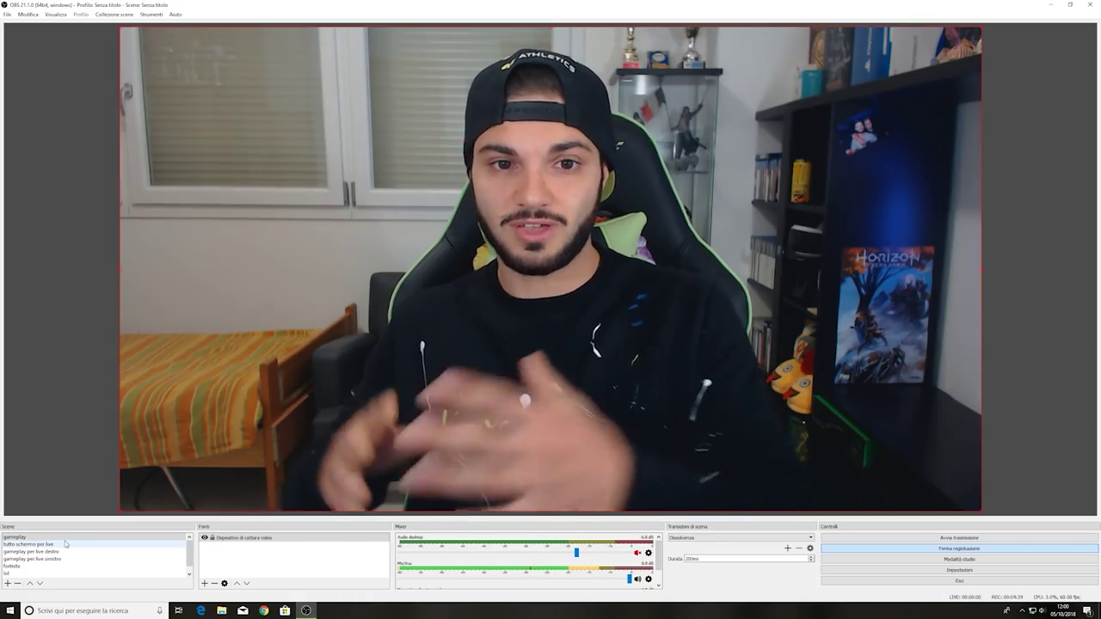
# - Preview the saved scenes one by one, including the full-screen live, gameplay, fortnite and lol scenes, and return to the gameplay scene
pyautogui.click(37, 544)
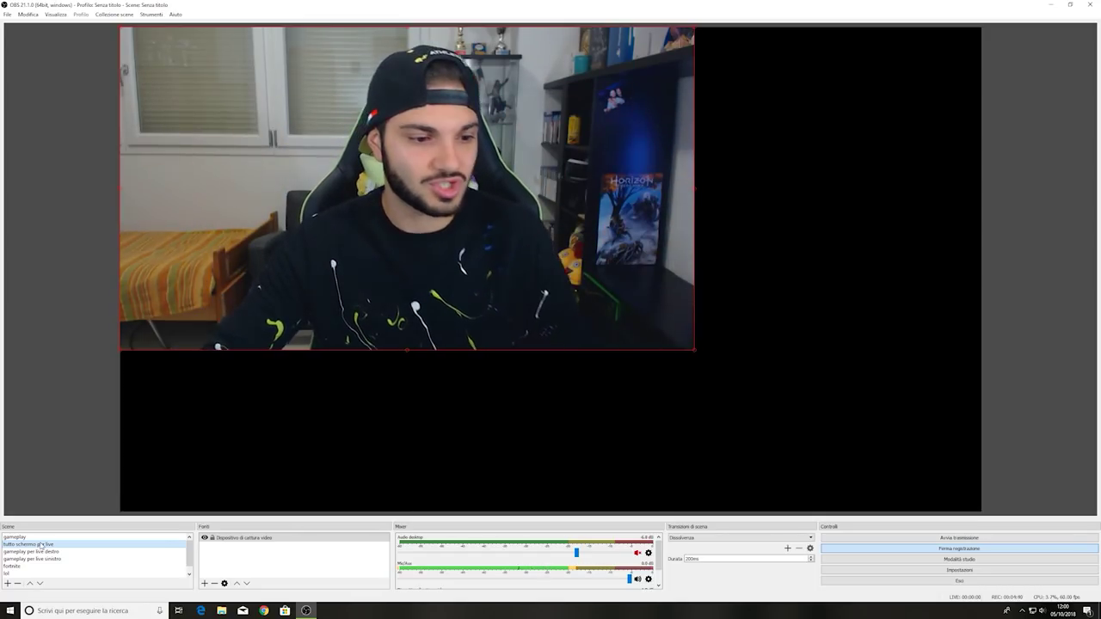
pyautogui.click(53, 553)
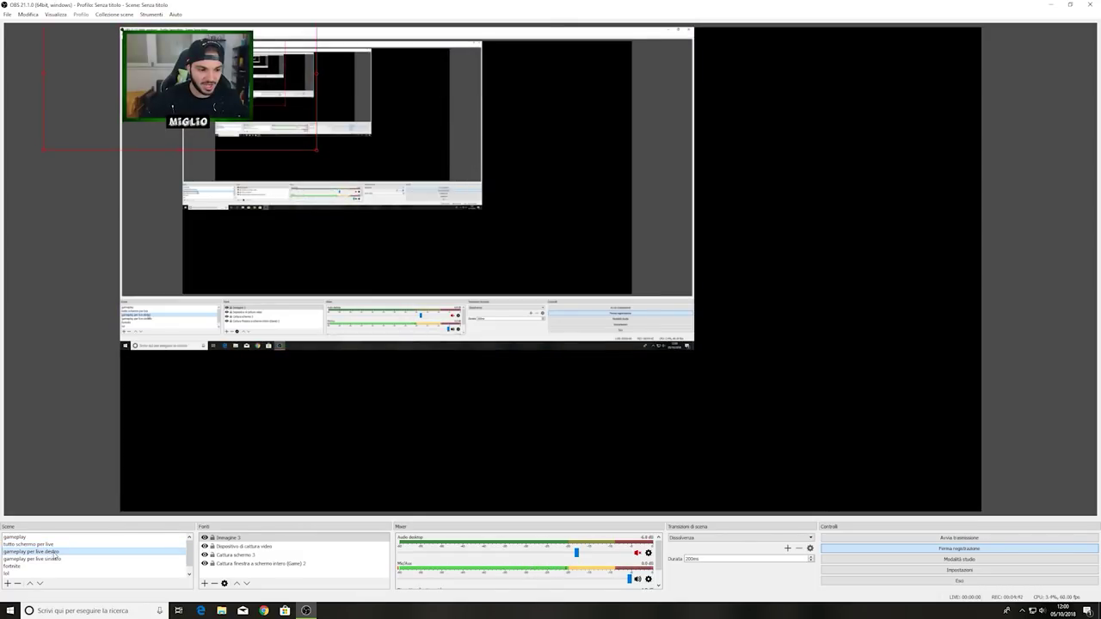
pyautogui.click(54, 559)
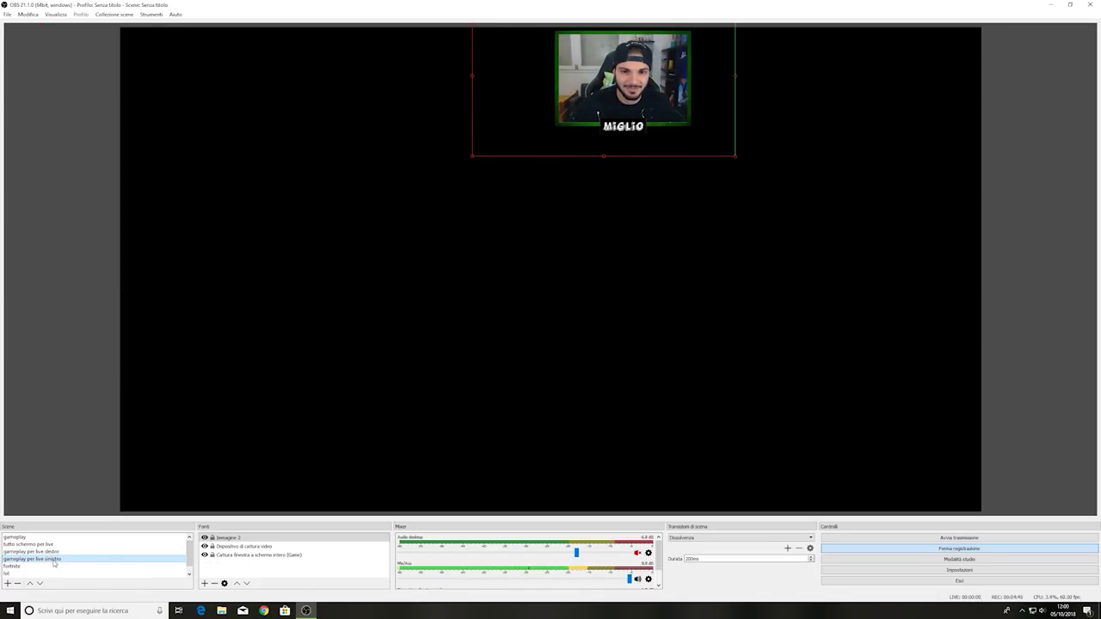
pyautogui.click(43, 566)
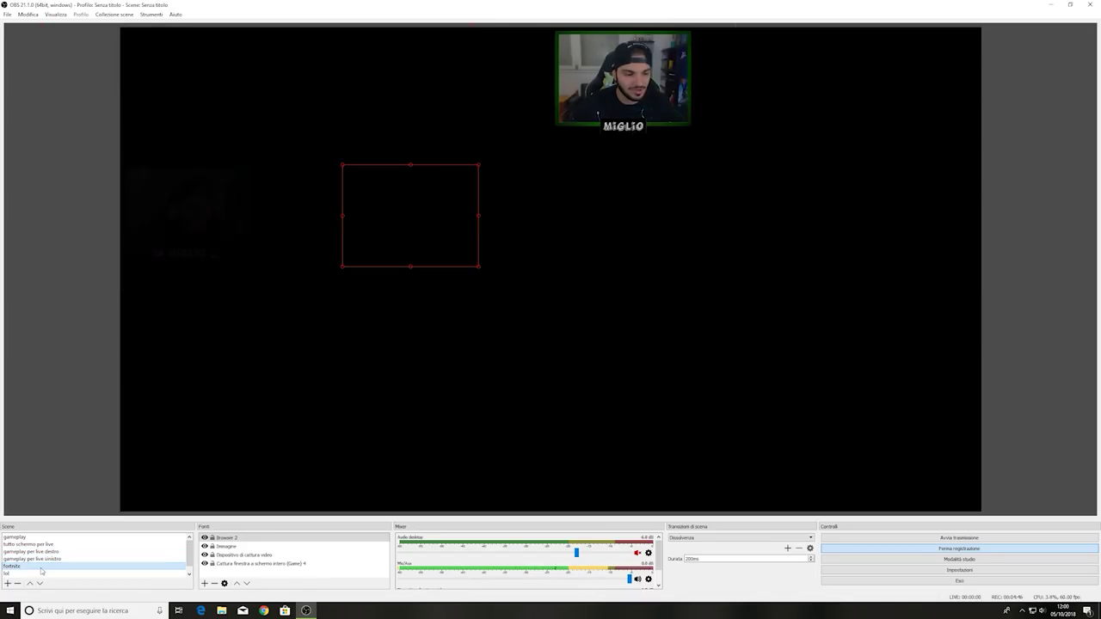
pyautogui.scroll(-1, 43, 563)
pyautogui.click(43, 568)
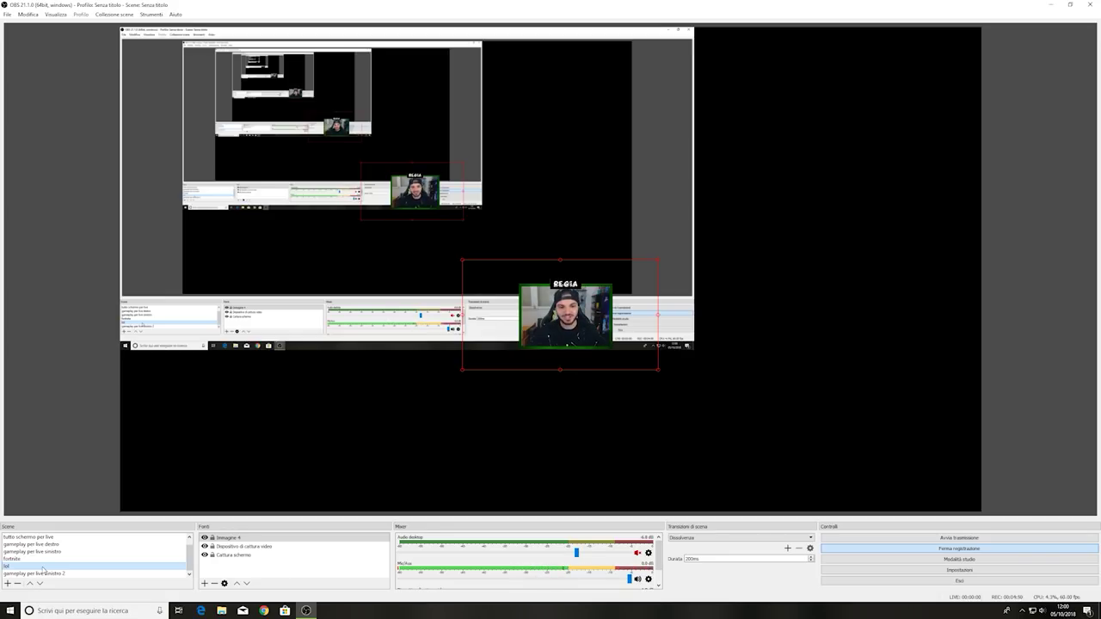
pyautogui.click(43, 572)
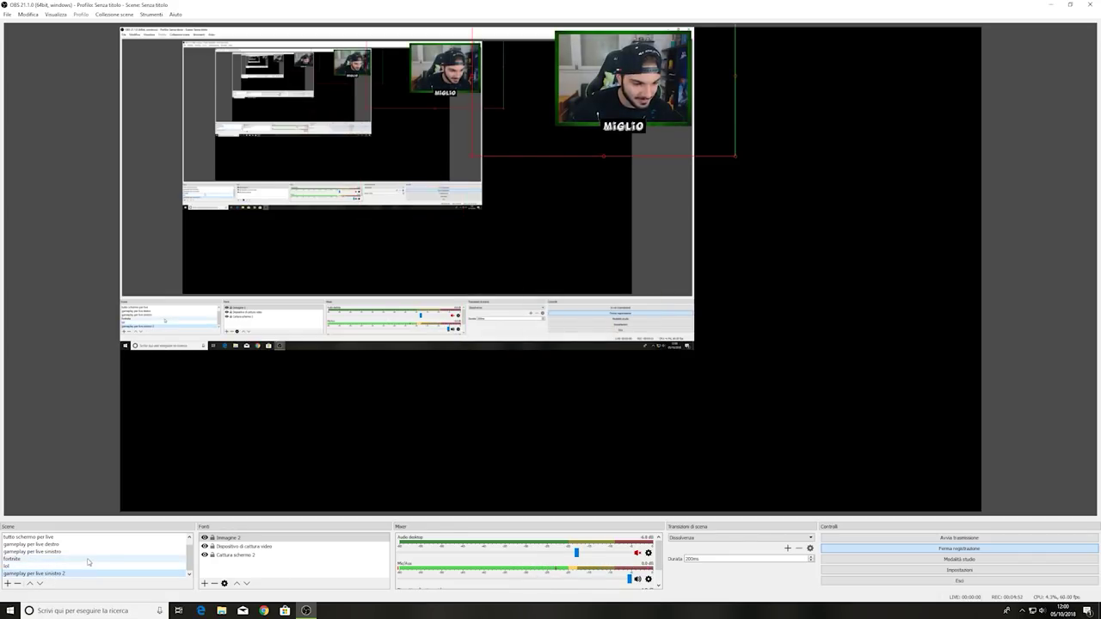
pyautogui.click(34, 551)
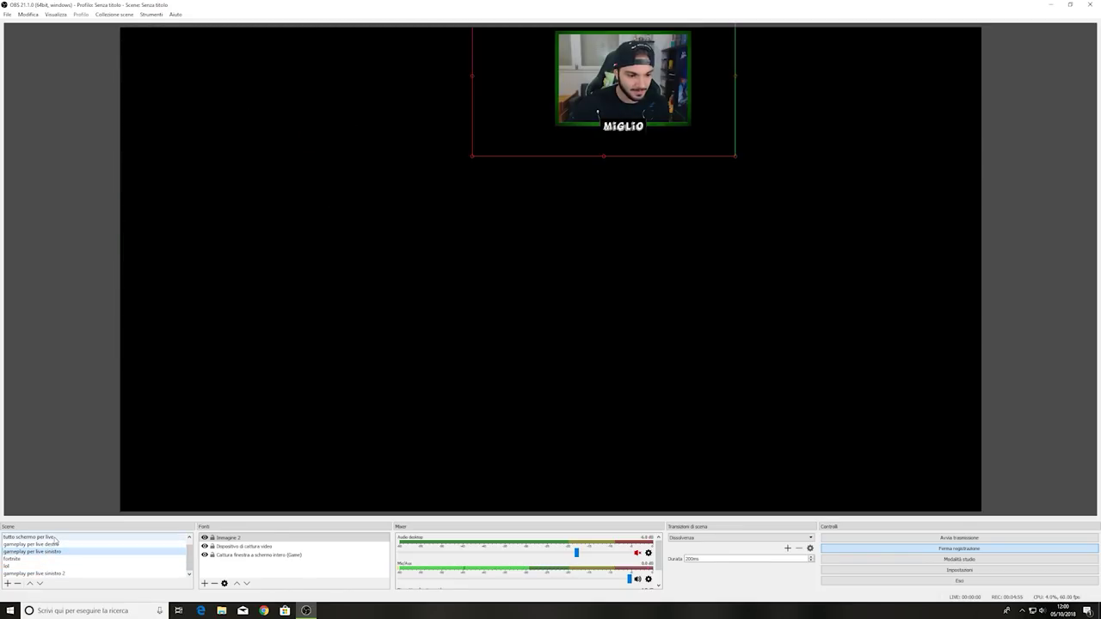
pyautogui.click(55, 537)
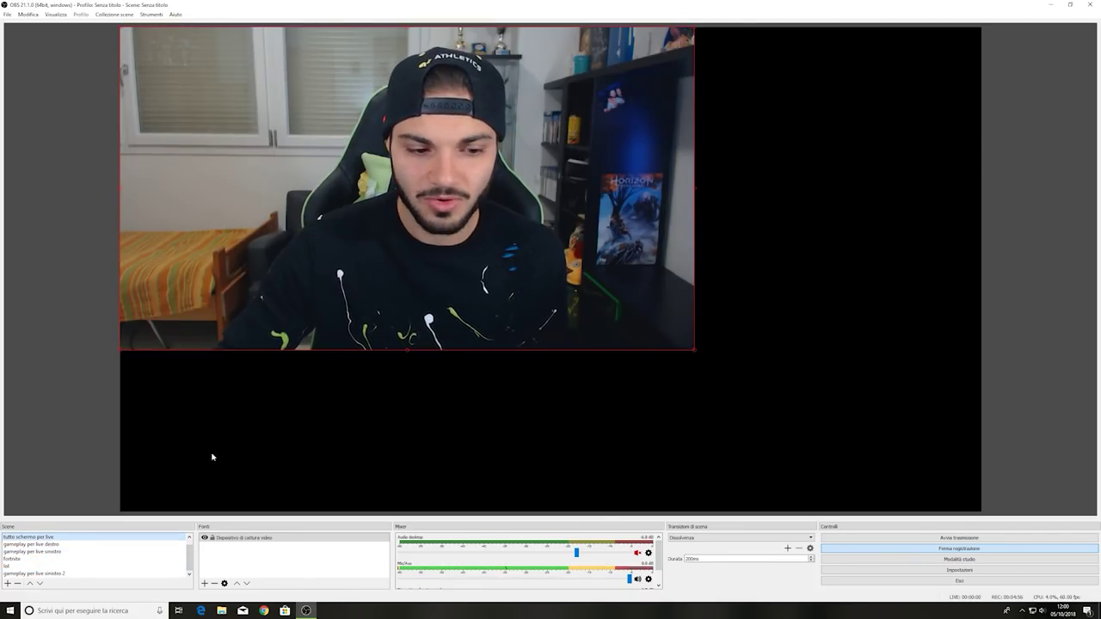
pyautogui.scroll(1, 112, 558)
pyautogui.click(95, 538)
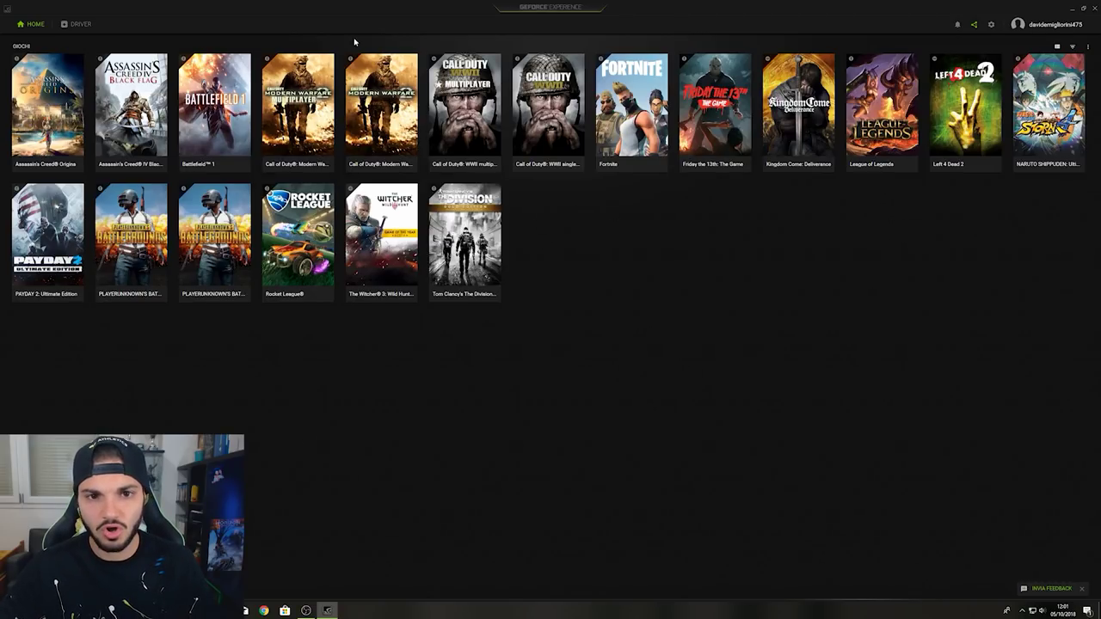
# - Look at the GeForce Experience general settings and open the recording control in its in-game overlay
pyautogui.click(990, 25)
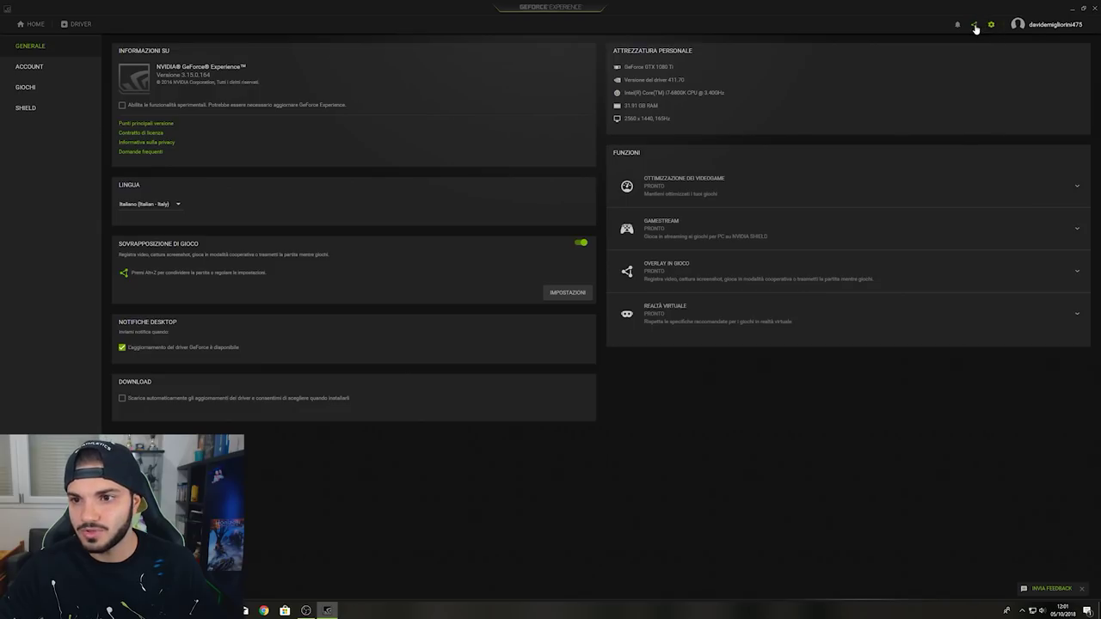
pyautogui.click(975, 25)
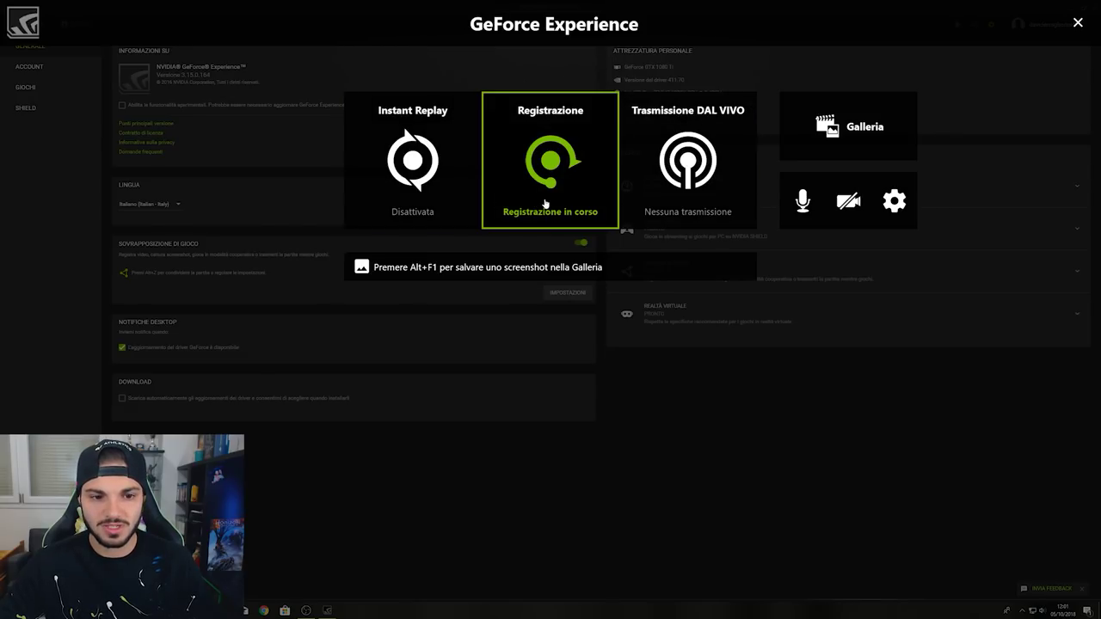
pyautogui.click(589, 204)
pyautogui.click(588, 204)
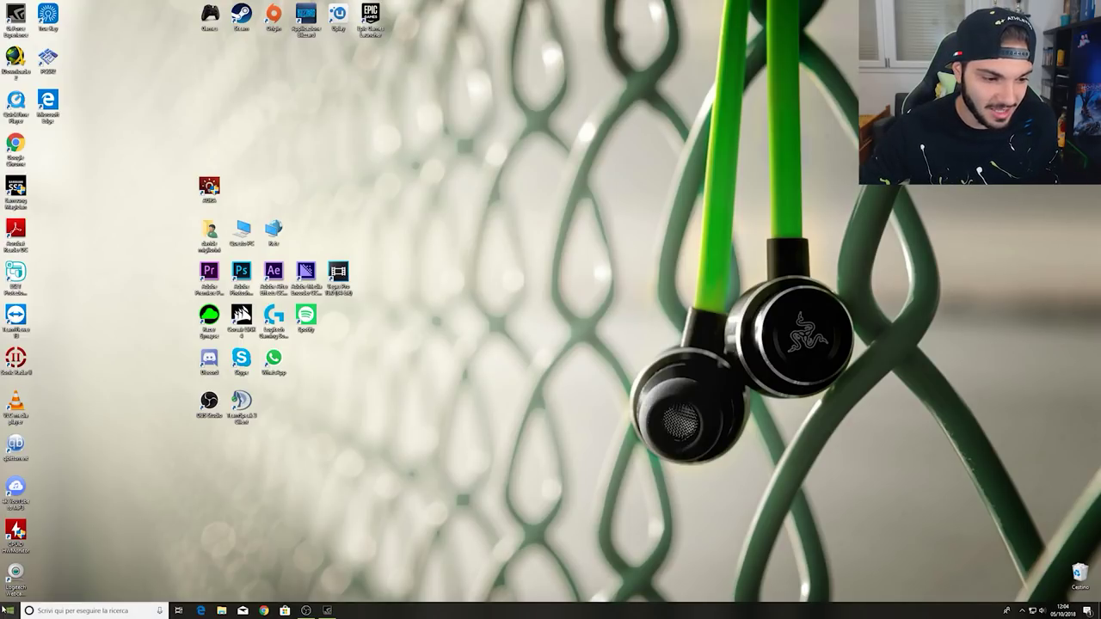
# - Open the Windows Start menu, move the highlight between the first list entries as a sync cue, and close the menu
pyautogui.press('super')
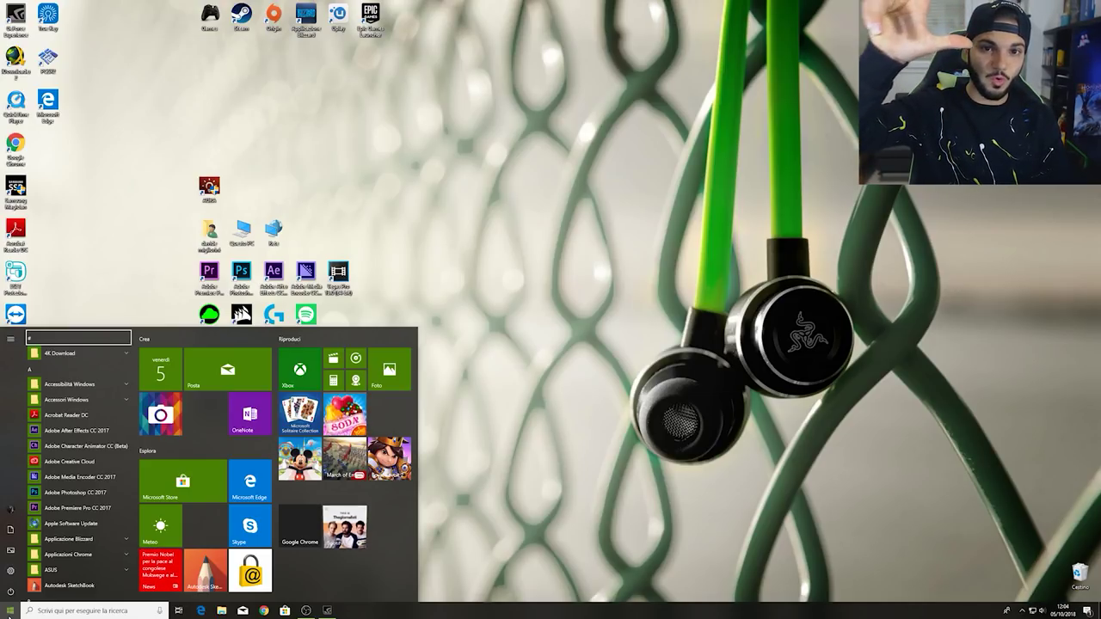
pyautogui.press('Down')
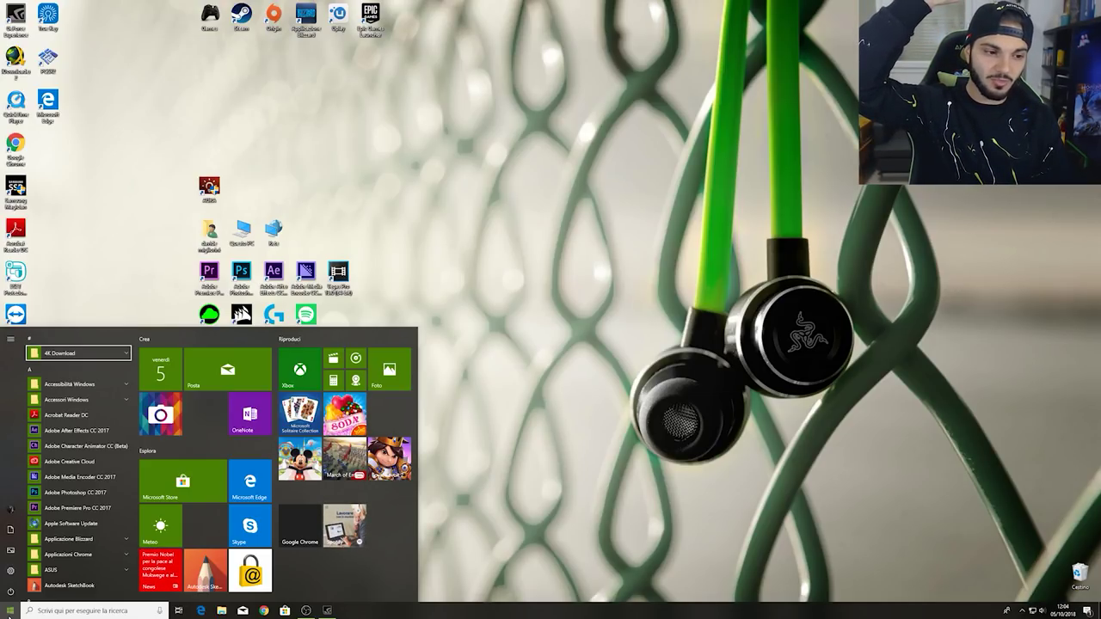
pyautogui.press('Up')
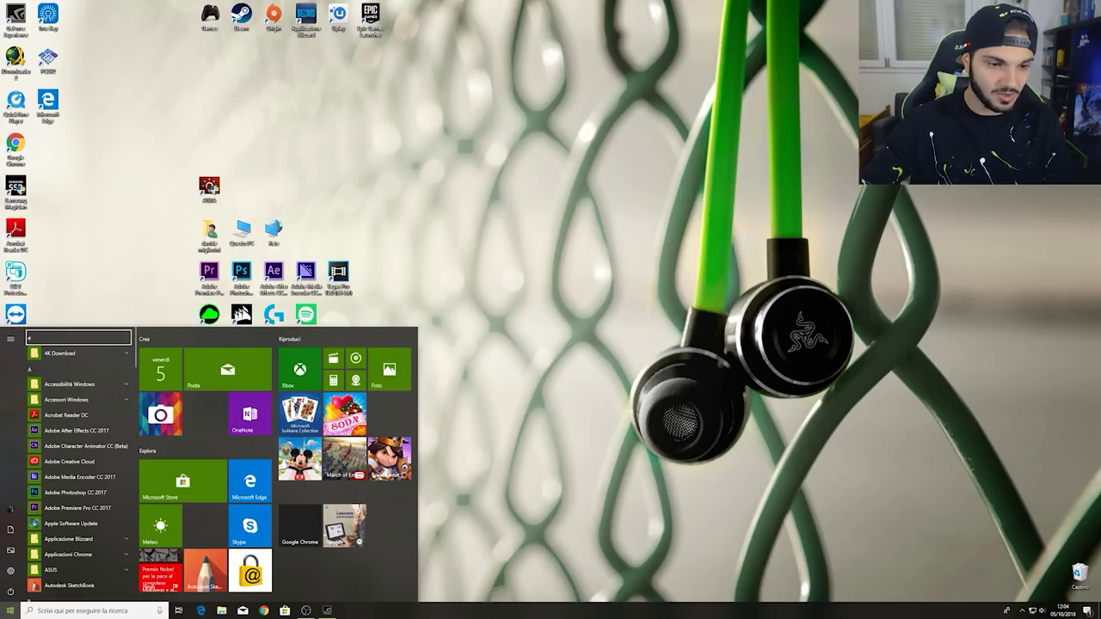
pyautogui.press('Down')
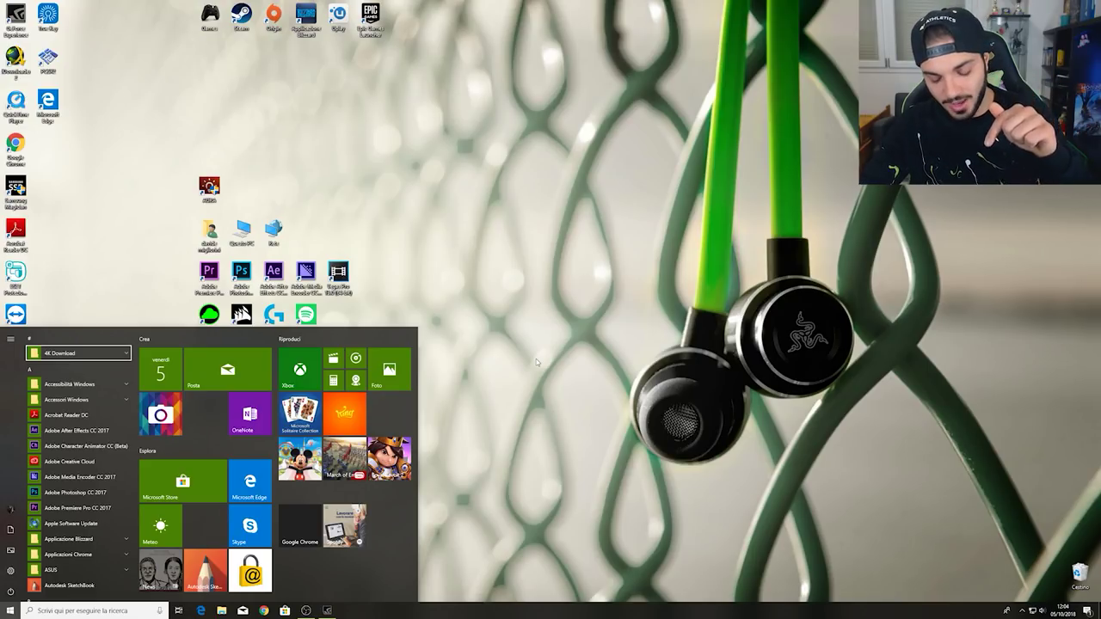
pyautogui.press('Escape')
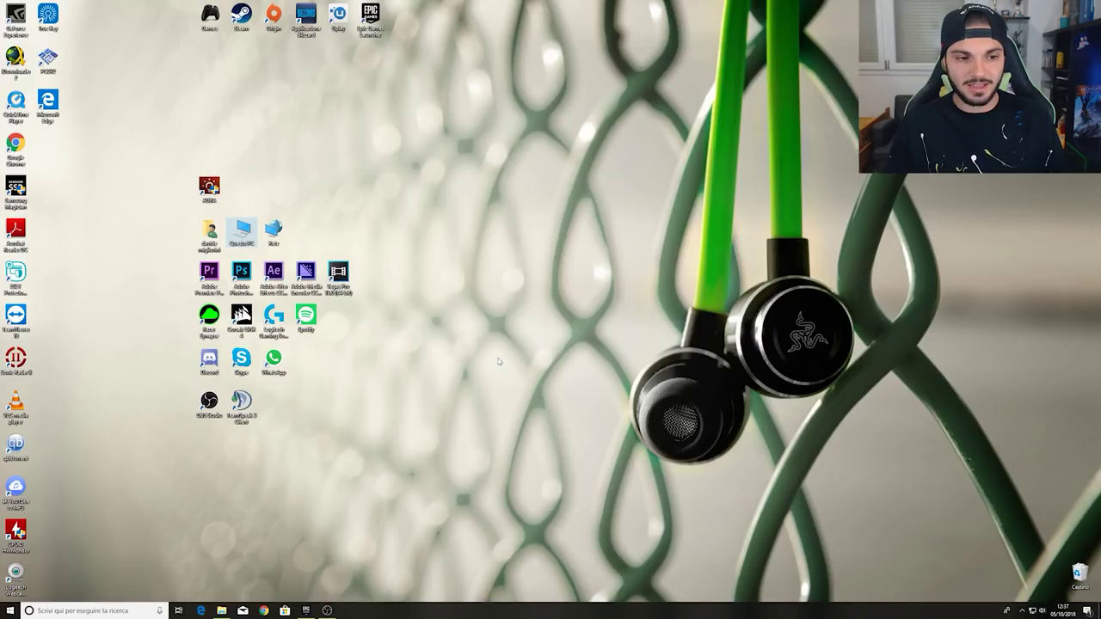
# - Switch to Adobe Premiere Pro and import the webcam and screen-capture PROVA.mp4 files into the project
pyautogui.click(209, 273)
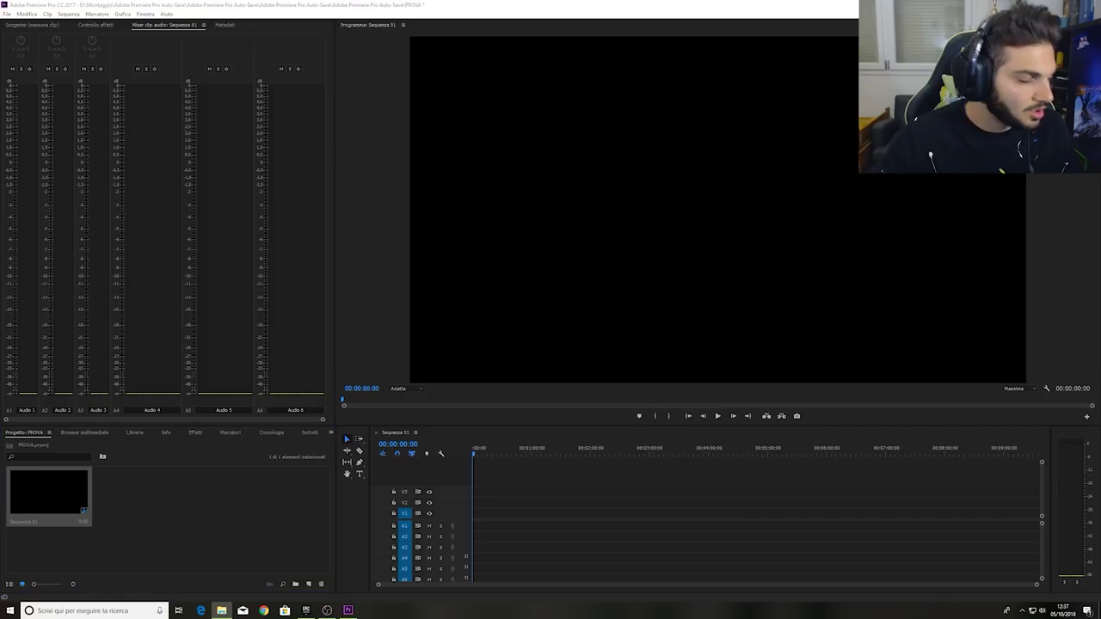
pyautogui.moveTo(112, 482); pyautogui.dragTo(137, 516)
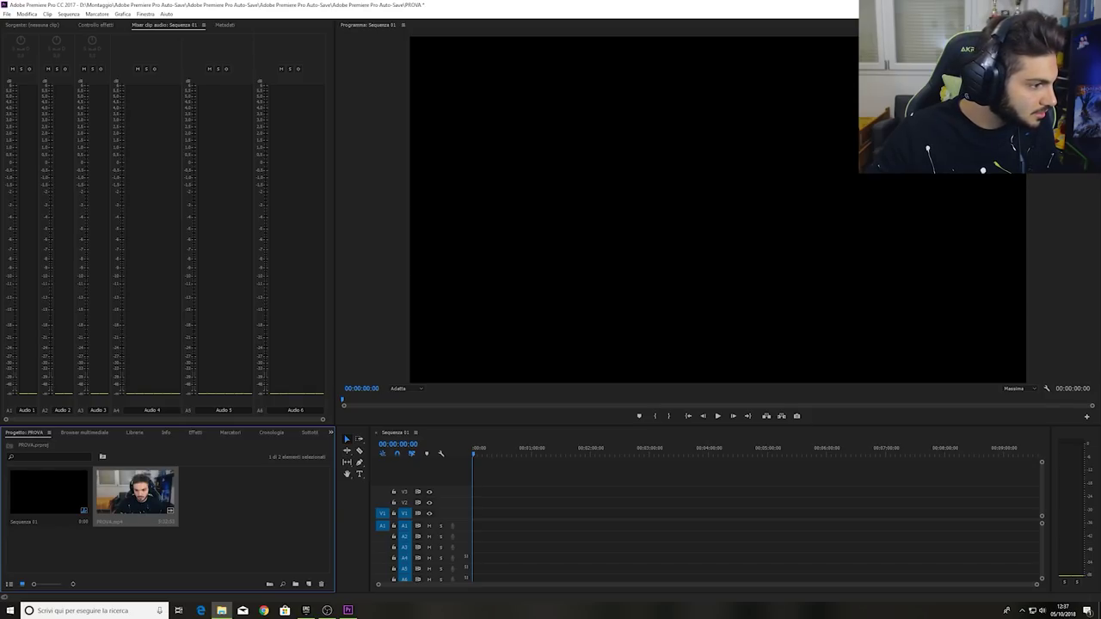
pyautogui.moveTo(57, 440); pyautogui.dragTo(218, 514)
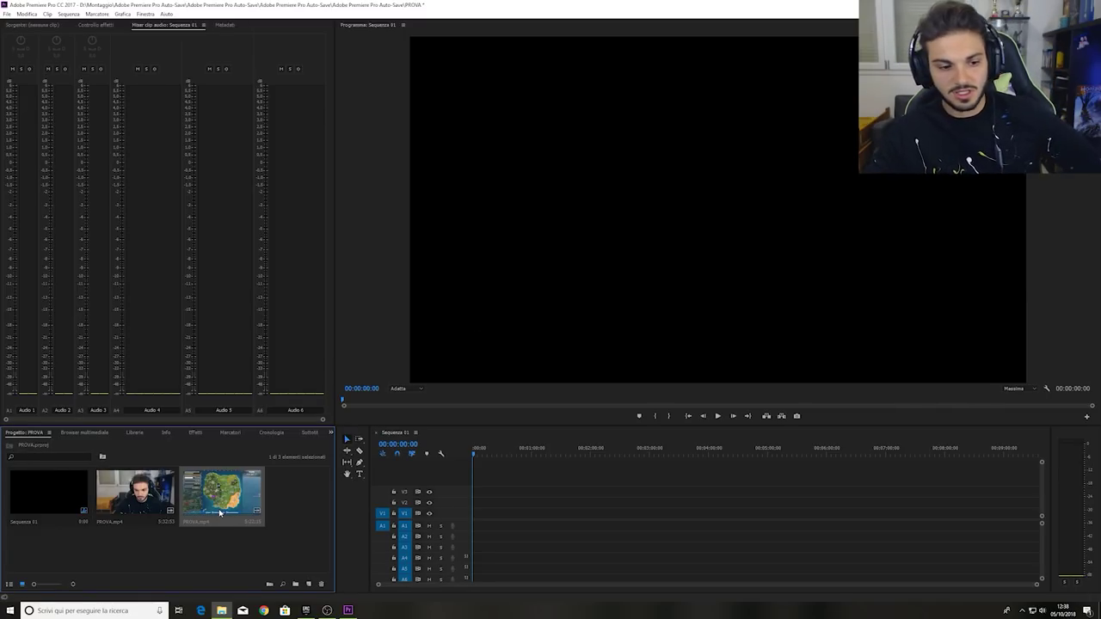
# - Place the screen-capture clip on track V1 and the webcam clip on V2, both from the start of the sequence
pyautogui.moveTo(189, 501); pyautogui.dragTo(525, 523)
pyautogui.click(605, 321)
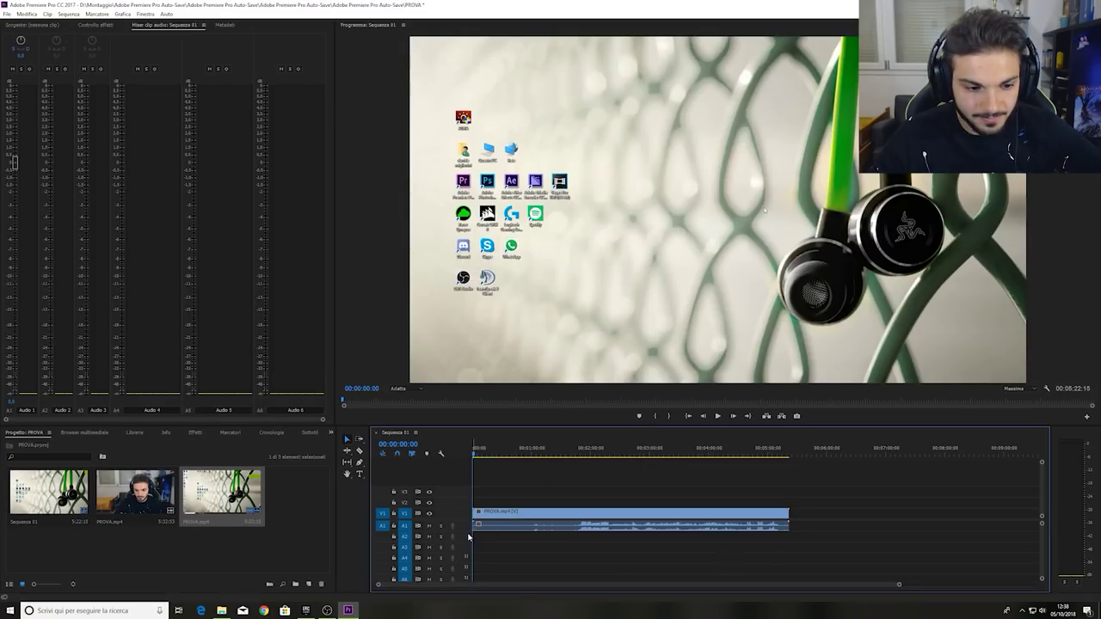
pyautogui.moveTo(148, 497); pyautogui.dragTo(515, 495)
# - Set the scale of the webcam clip on track V2 to 30
pyautogui.click(508, 452)
pyautogui.click(518, 501)
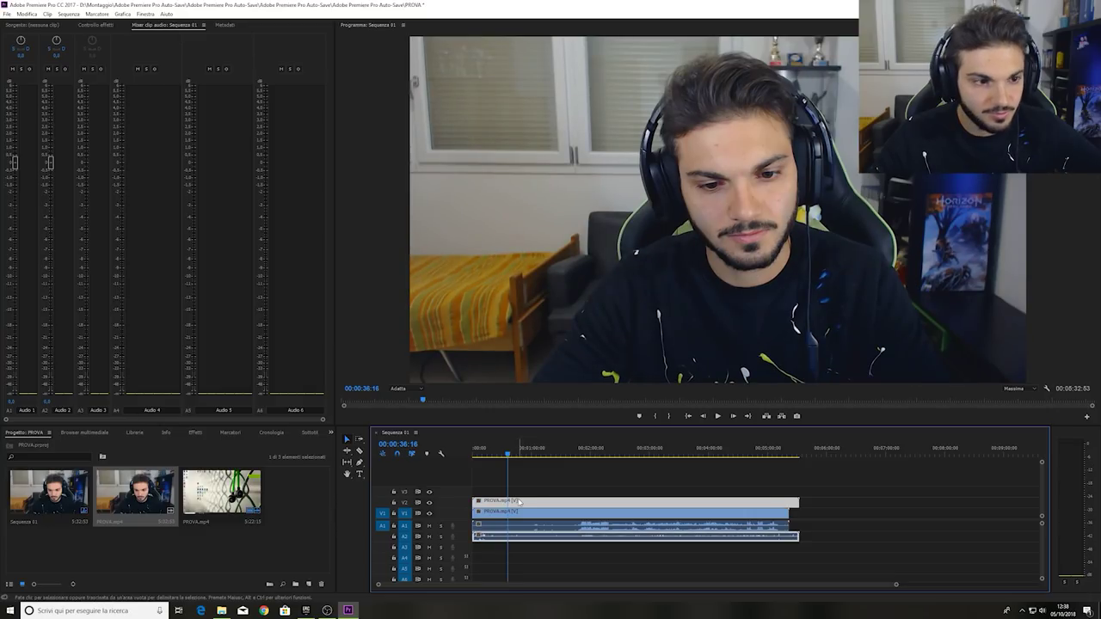
pyautogui.click(95, 24)
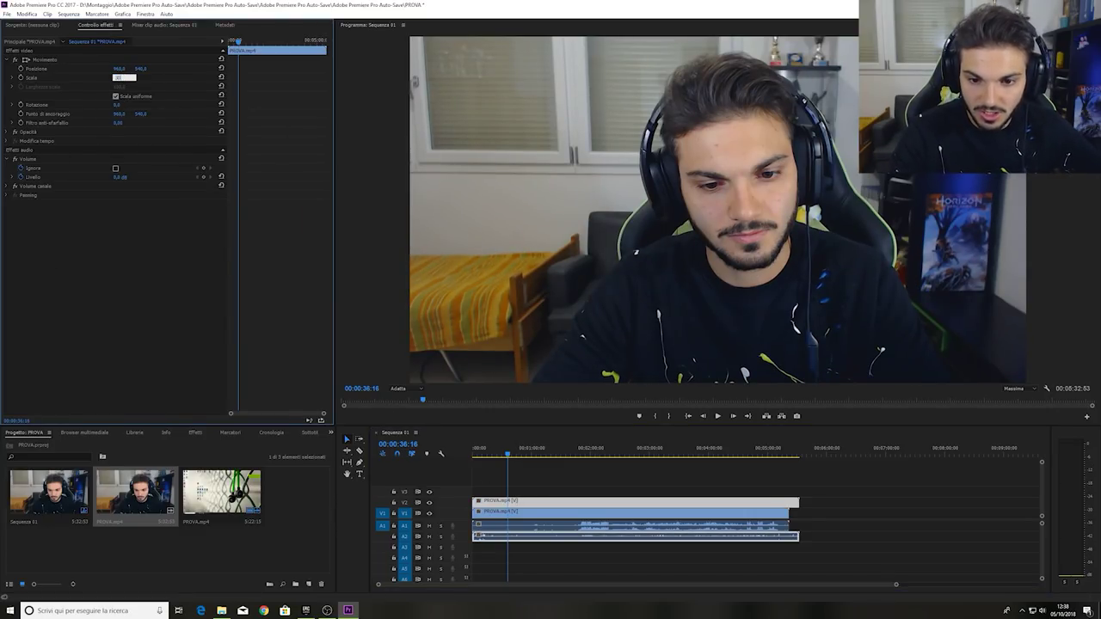
pyautogui.press('Return')
# - Set the scale of the screen-capture clip on track V1 to 75
pyautogui.click(527, 488)
pyautogui.click(525, 521)
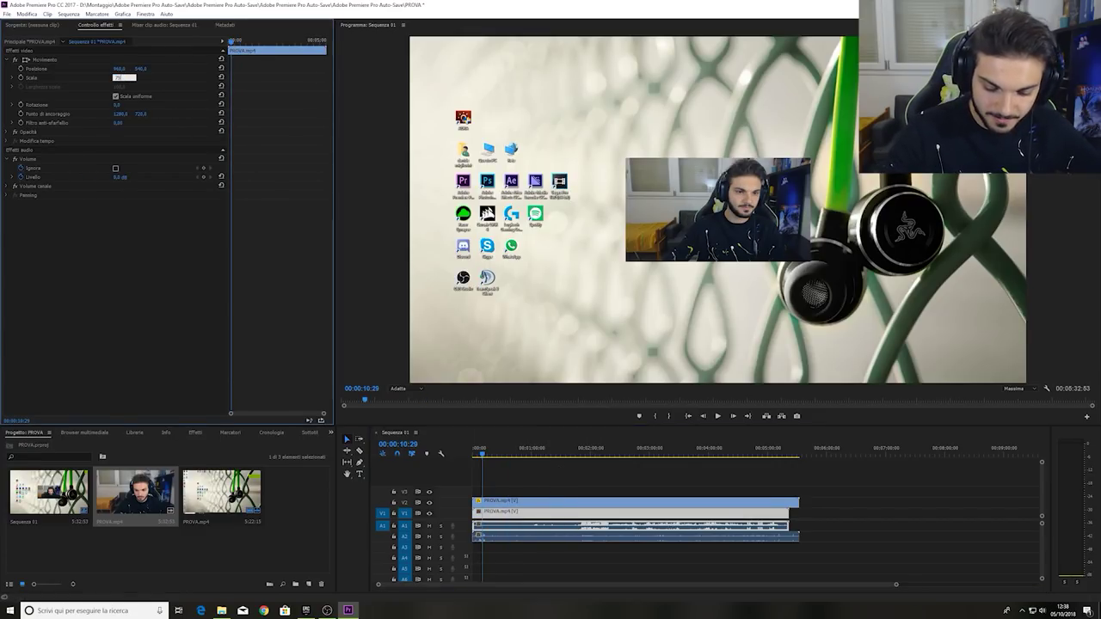
pyautogui.press('Return')
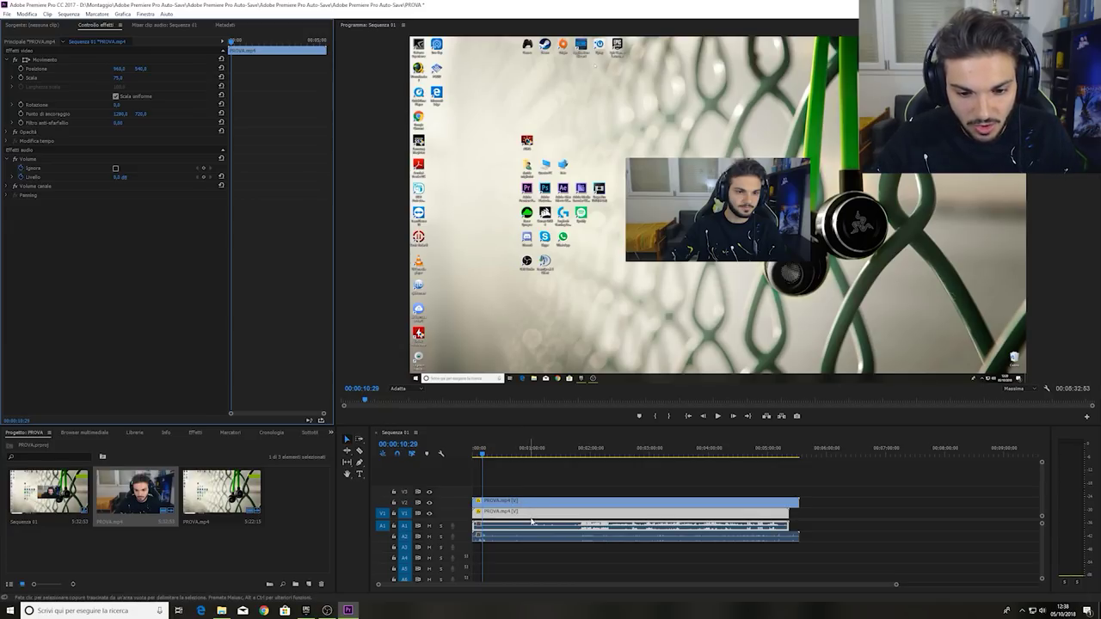
# - Shift the screen-capture clip to a later time on V1 and locate the hand-gesture sync point in the webcam clip around 00:00:10:51
pyautogui.moveTo(532, 520); pyautogui.dragTo(623, 520)
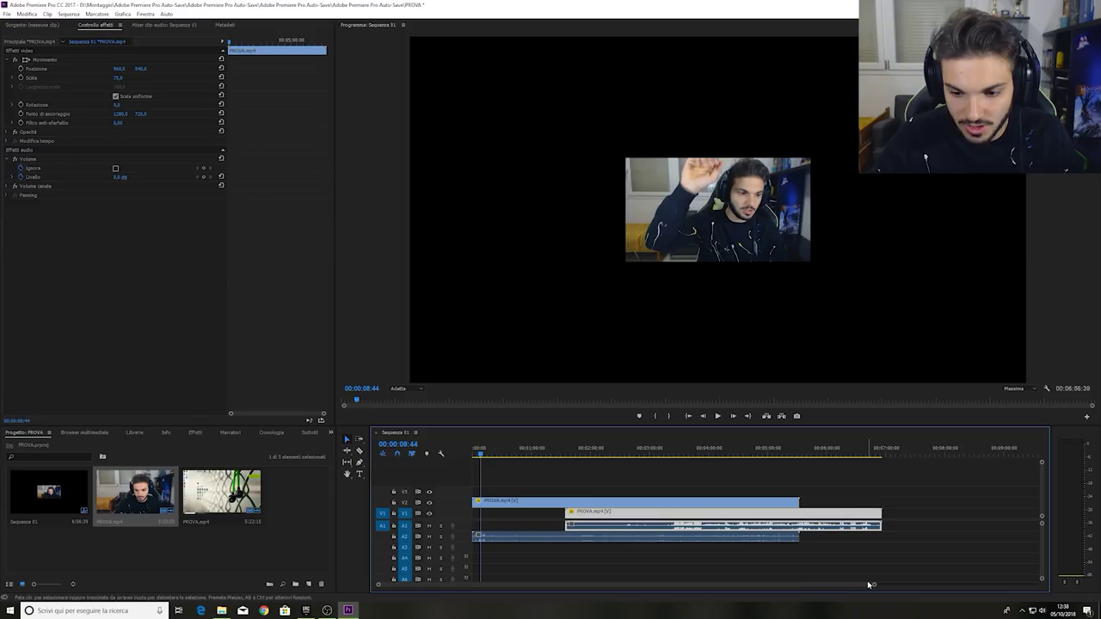
pyautogui.moveTo(874, 585); pyautogui.dragTo(676, 565)
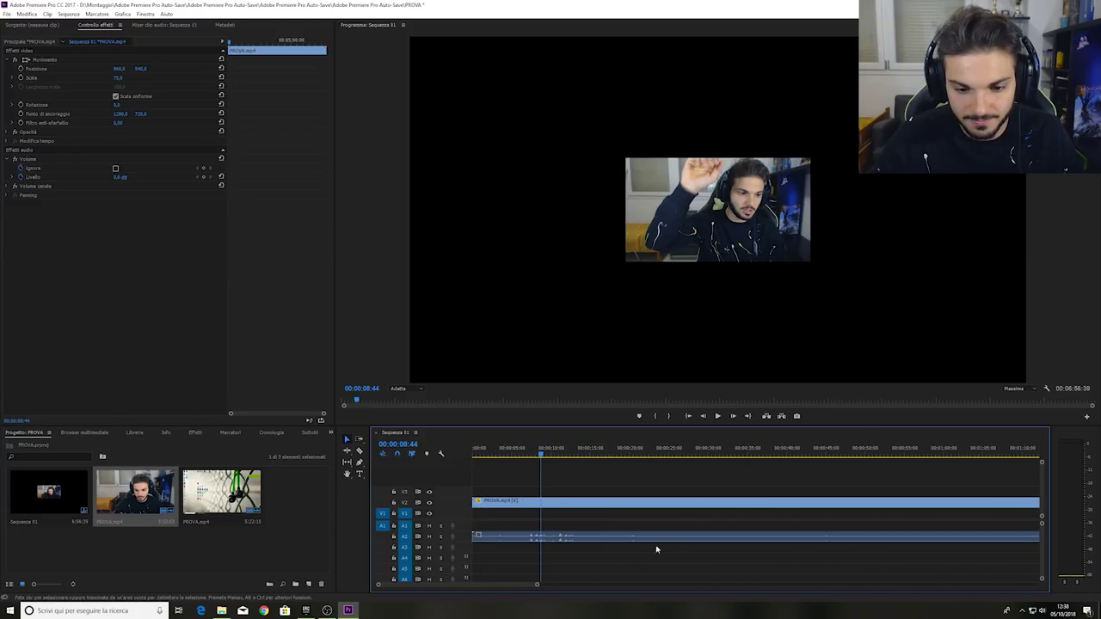
pyautogui.click(559, 451)
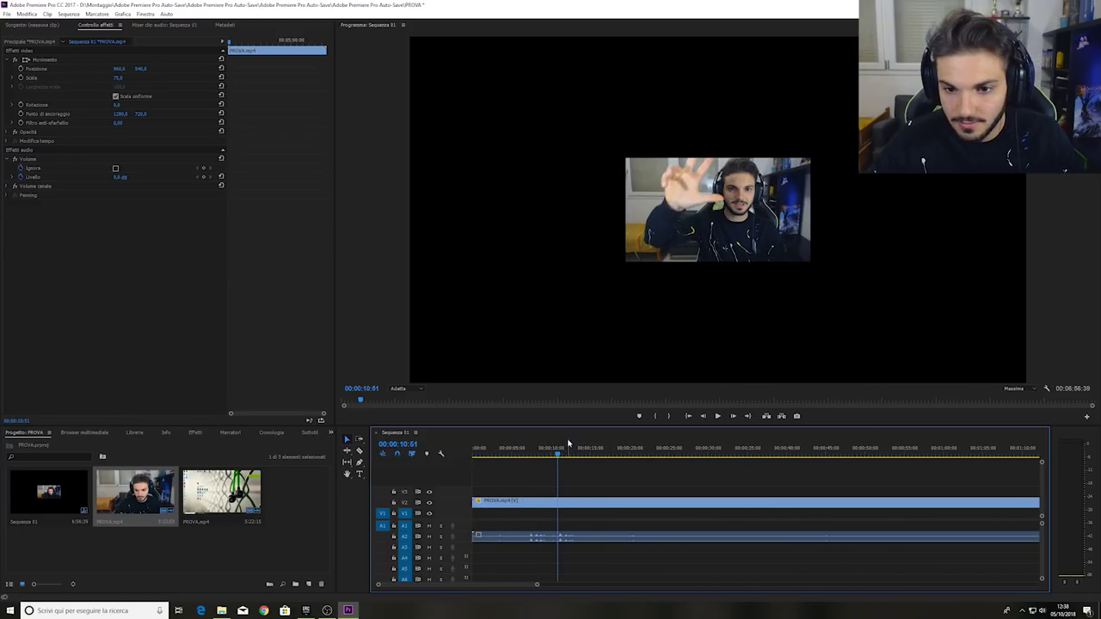
pyautogui.press('space')
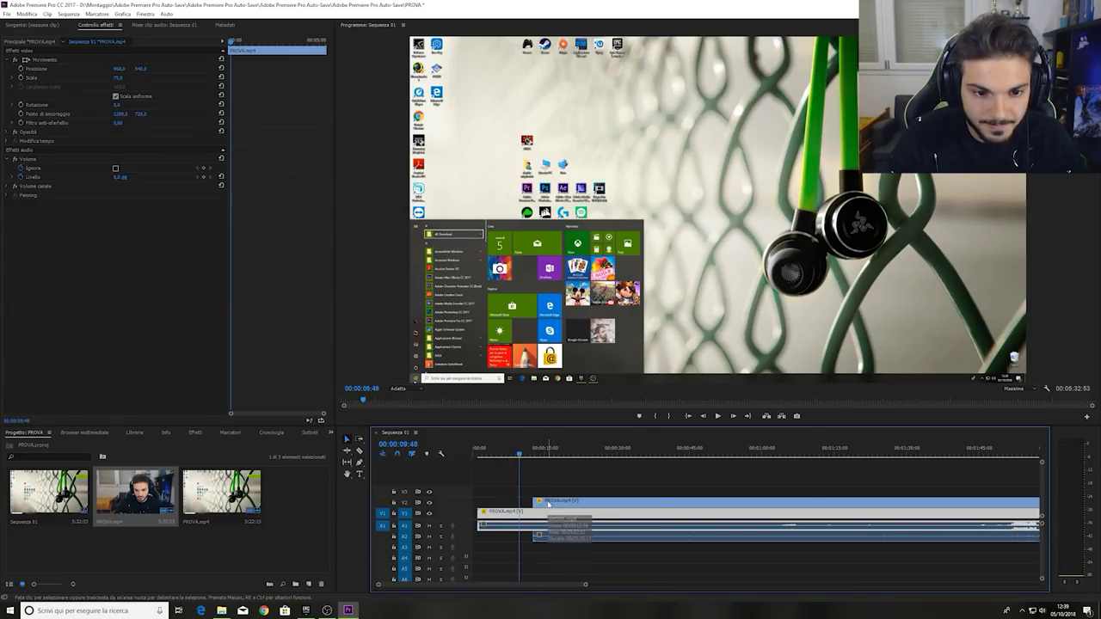
# - Split the screen-capture clip at the Start menu sync cue, 00:00:09:30, and delete the part before the cut
pyautogui.press('Left')
pyautogui.press('Left')
pyautogui.press('Left')
pyautogui.press('c')
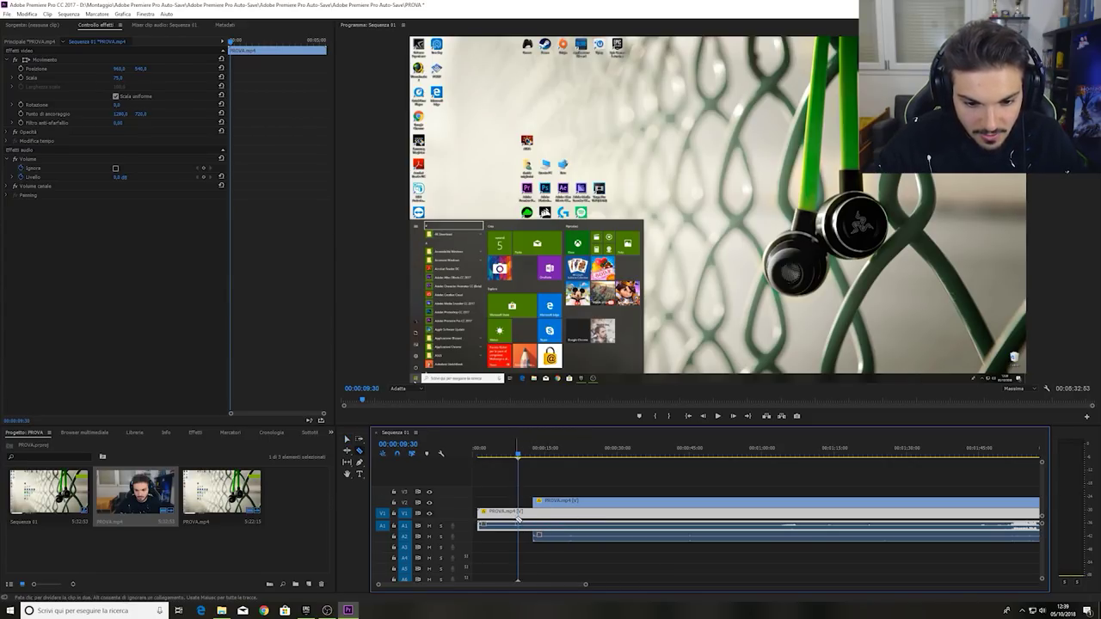
pyautogui.click(518, 519)
pyautogui.press('v')
pyautogui.click(497, 519)
pyautogui.press('Delete')
# - Align the webcam clip's start with the trimmed screen-capture clip and play the sequence to check their sync
pyautogui.moveTo(545, 502); pyautogui.dragTo(514, 455)
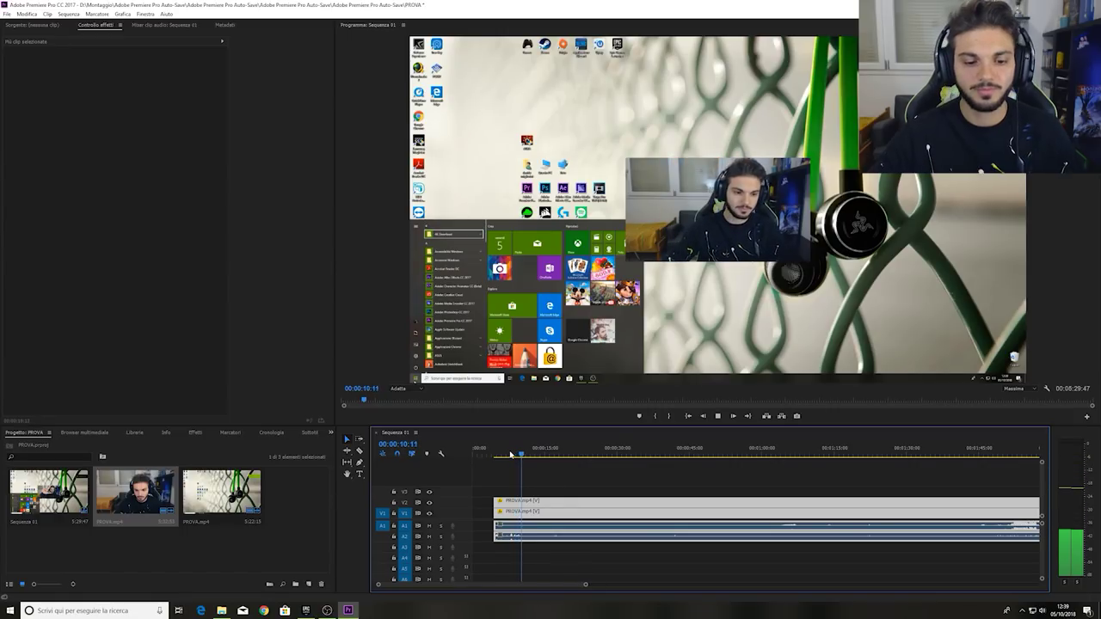
pyautogui.press('space')
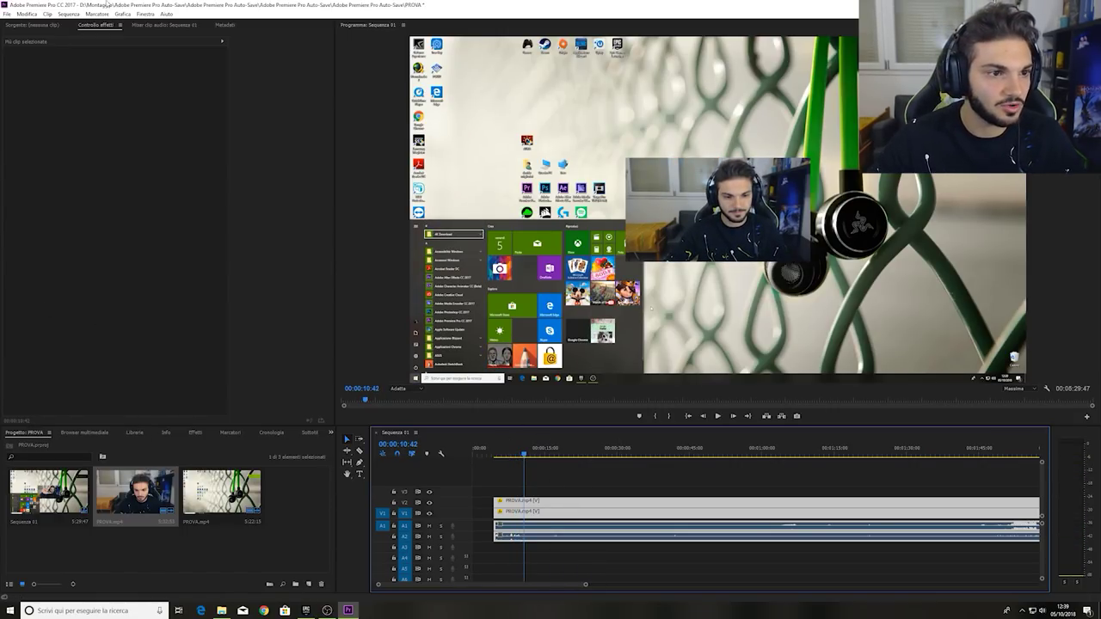
# - Move the webcam overlay horizontally to the left edge of the frame and shift both synced clips to the sequence start
pyautogui.click(593, 509)
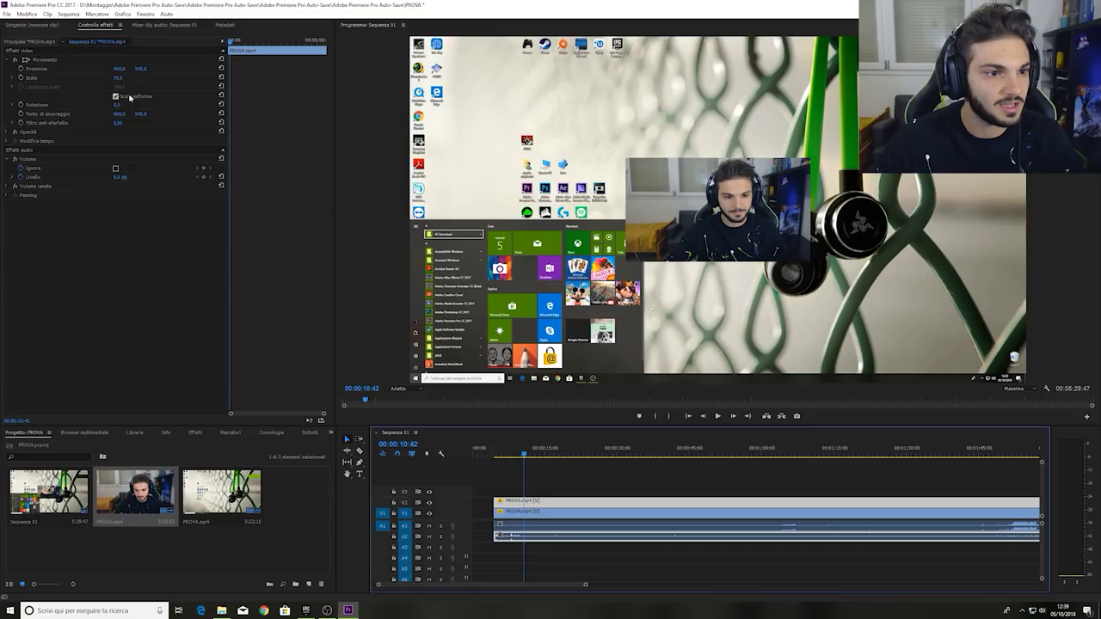
pyautogui.moveTo(118, 68); pyautogui.dragTo(31, 68)
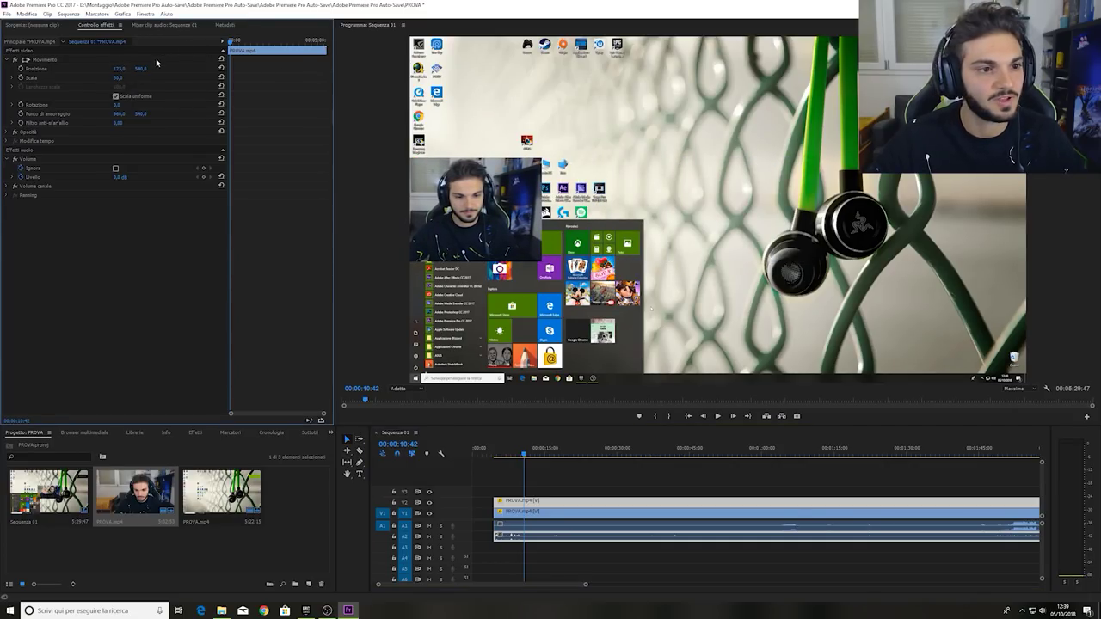
pyautogui.click(794, 461)
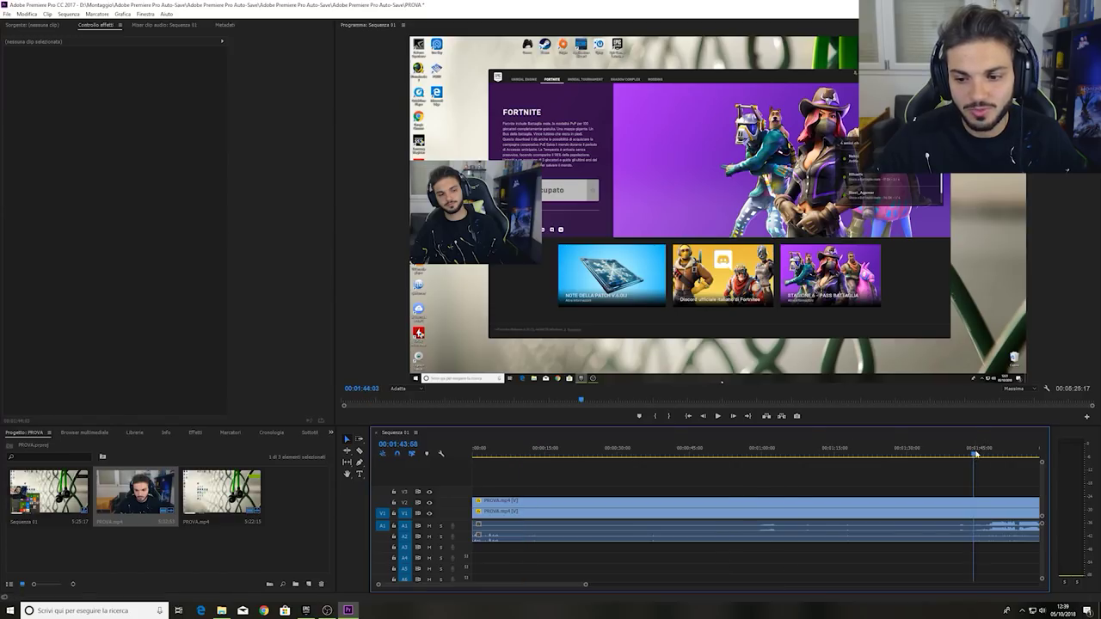
# - Cut all tracks at 00:01:52:56 and again shortly after during the gameplay, and delete the short section between the cuts
pyautogui.moveTo(587, 584); pyautogui.dragTo(780, 585)
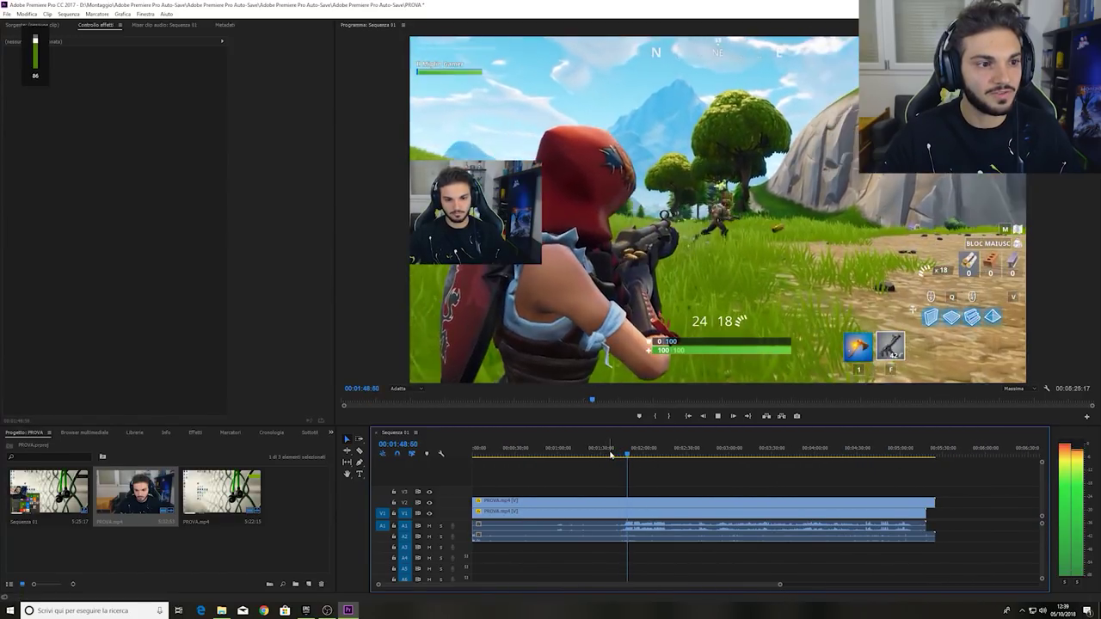
pyautogui.press('space')
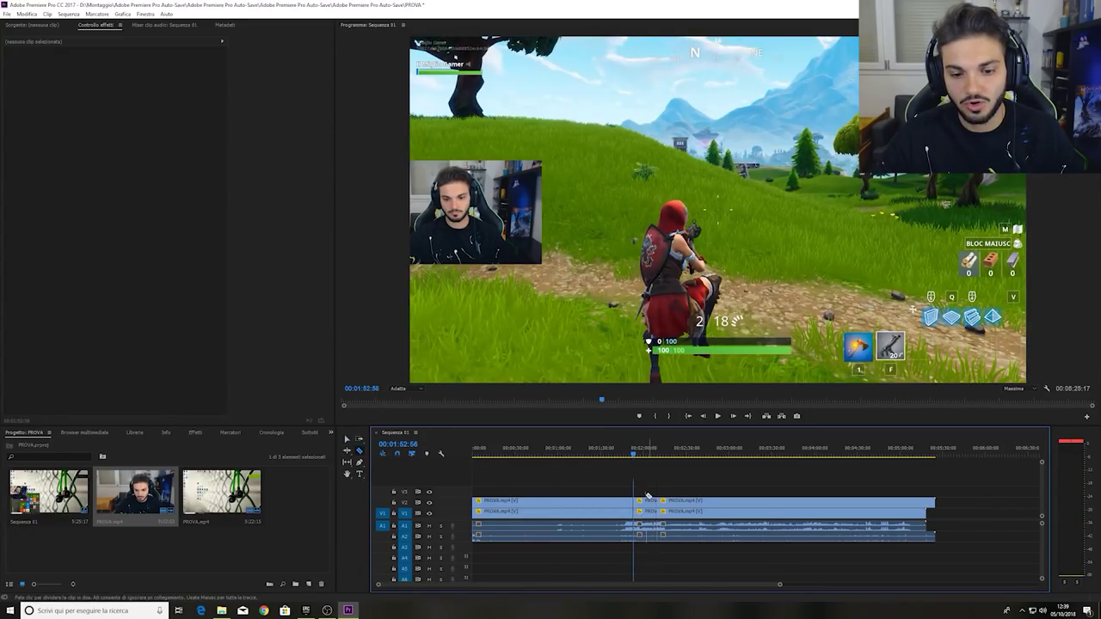
pyautogui.press('v')
pyautogui.click(646, 500)
pyautogui.press('Delete')
# - Close the gap by moving the remaining webcam and gameplay clips back against the cut, and play the sequence beyond it to check sync
pyautogui.moveTo(946, 486); pyautogui.dragTo(658, 499)
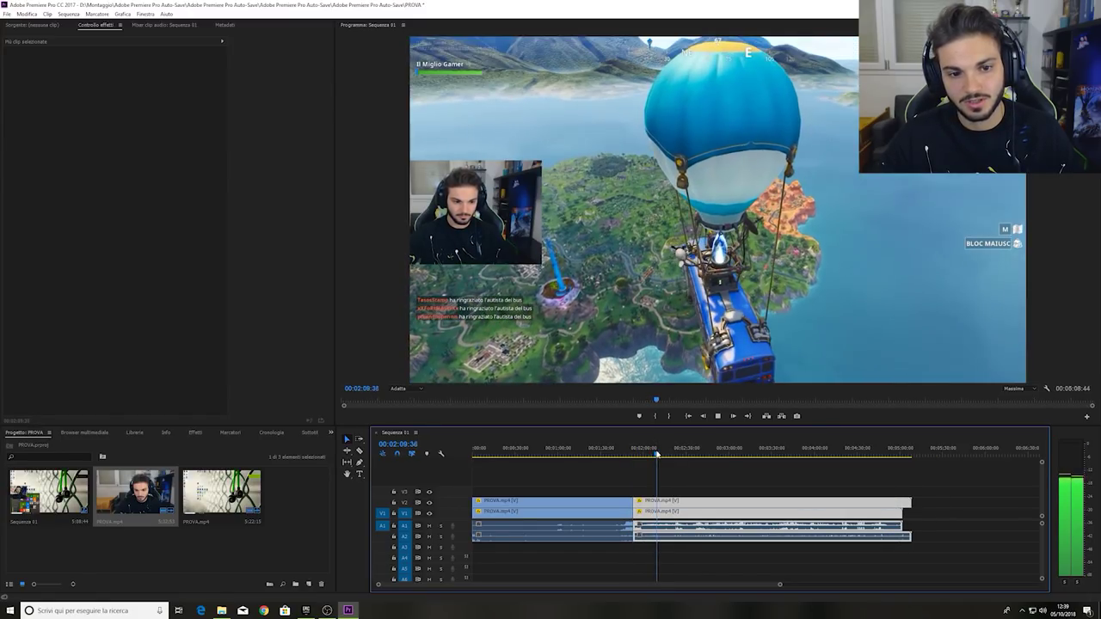
pyautogui.click(676, 450)
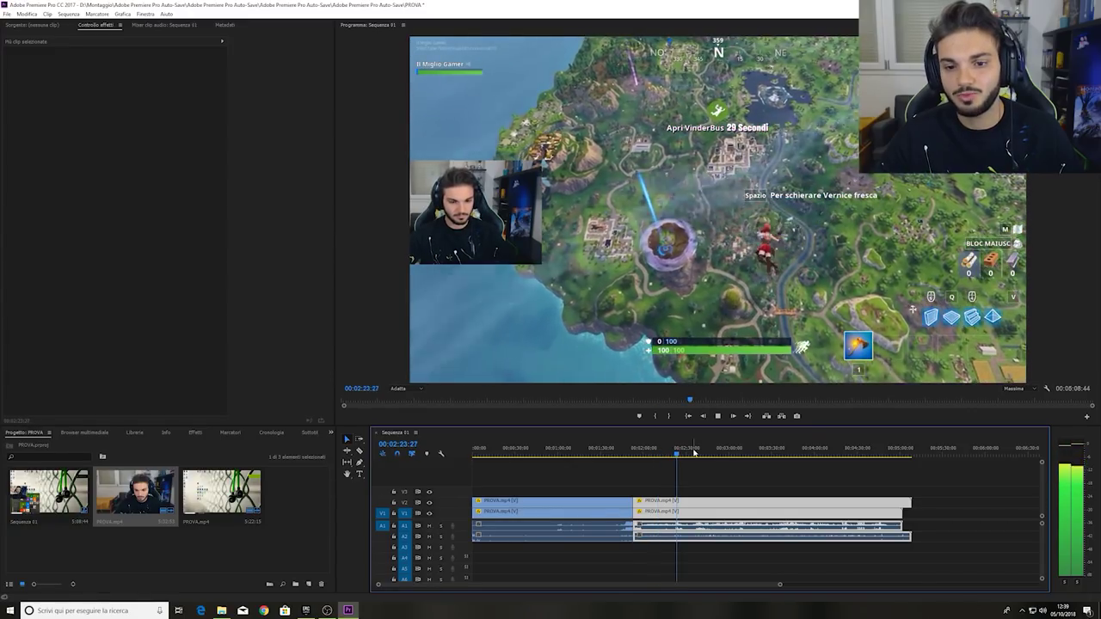